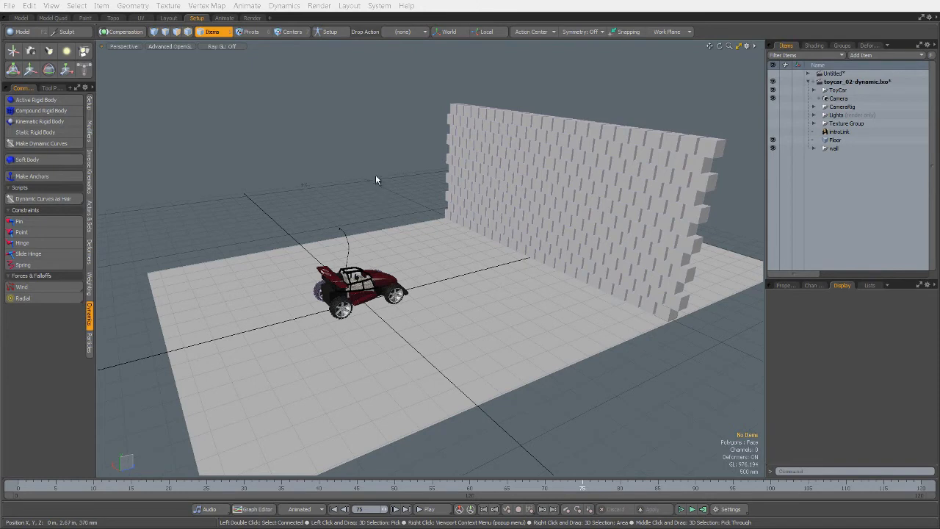
Make the floor a static rigid body
click(417, 251)
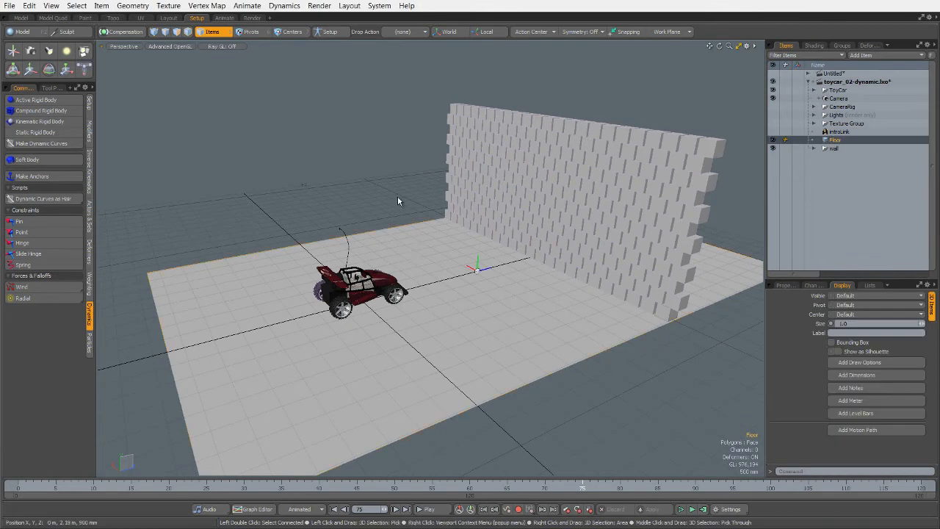
click(68, 132)
alt+drag(382, 288, 372, 270)
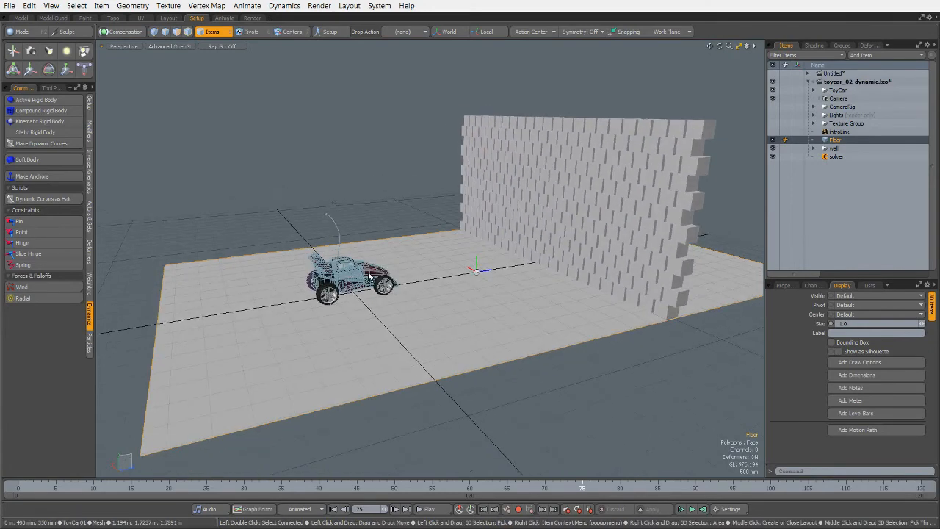
Make the toy car body a kinematic rigid body and clear the selection
click(370, 277)
alt+drag(433, 265, 419, 247)
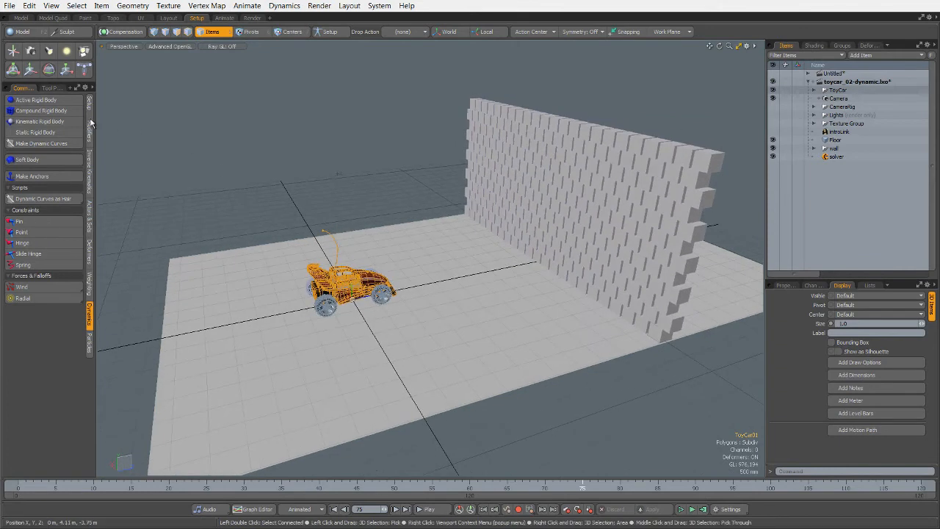
click(65, 120)
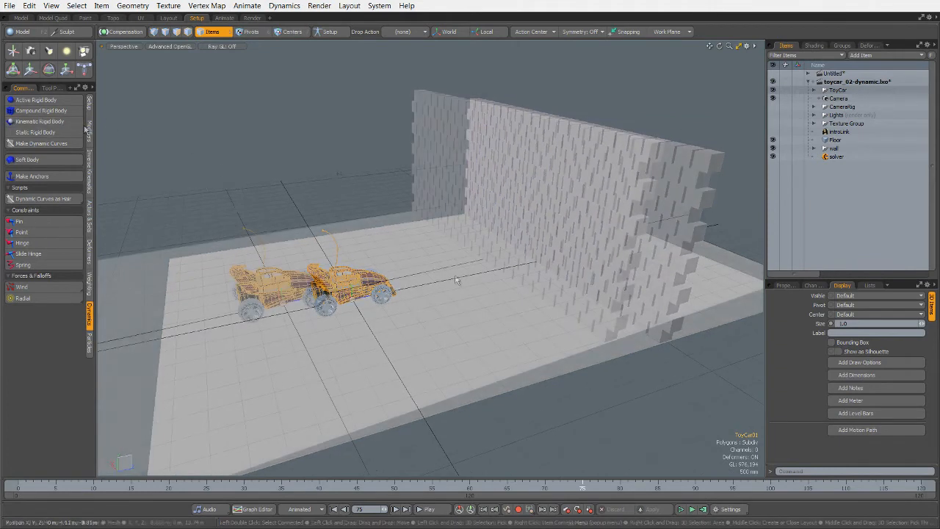
mouse_move(456, 280)
alt+mouse_down()
mouse_move(432, 260)
mouse_move(480, 254)
mouse_move(463, 281)
alt+mouse_up()
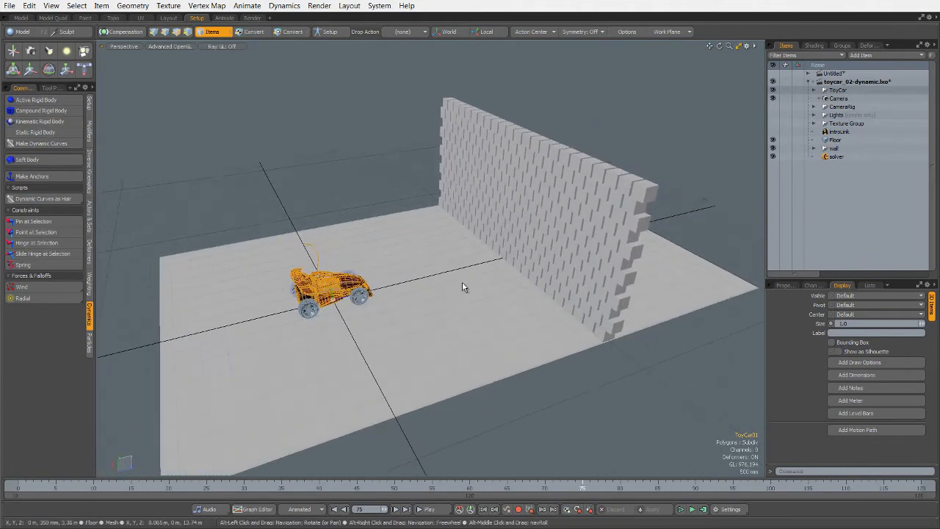
click(351, 289)
key(y)
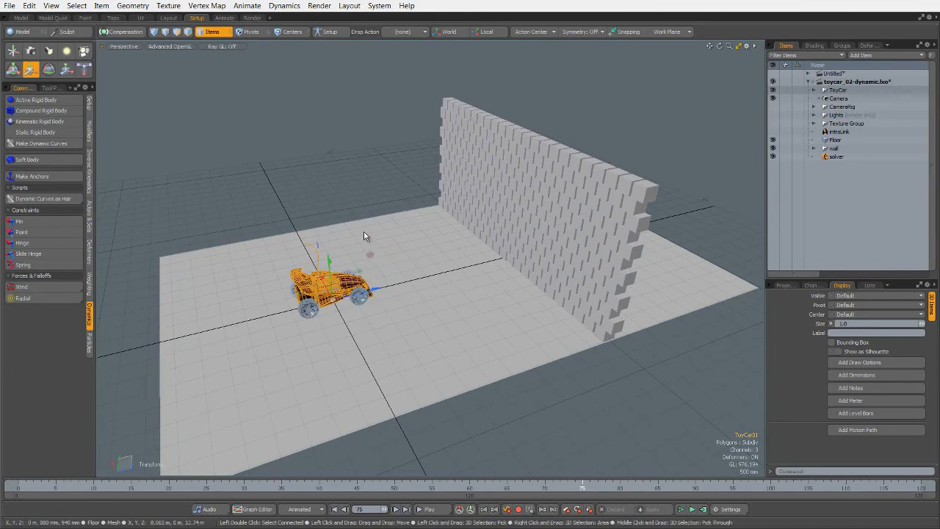
click(338, 178)
alt+drag(338, 179, 443, 275)
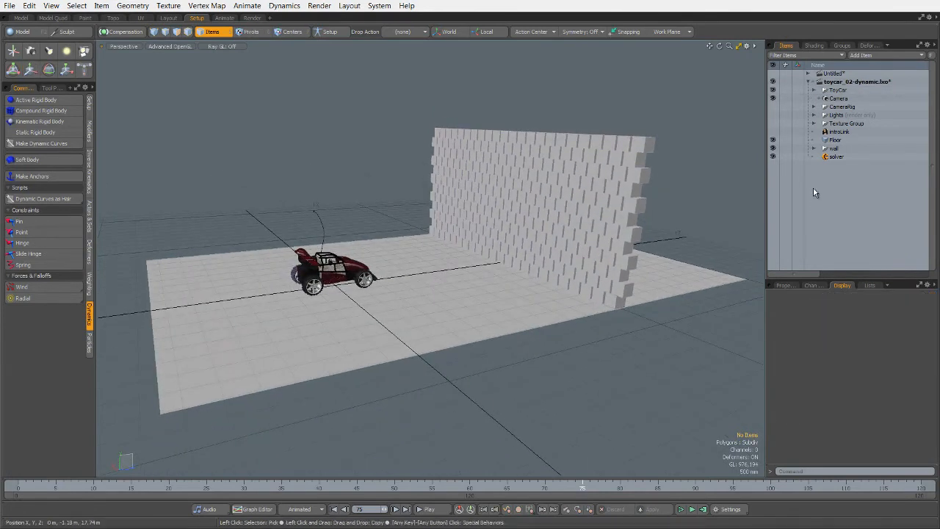
Select all the brick cubes inside the wall group, leaving the group item itself out of the selection
double_click(826, 150)
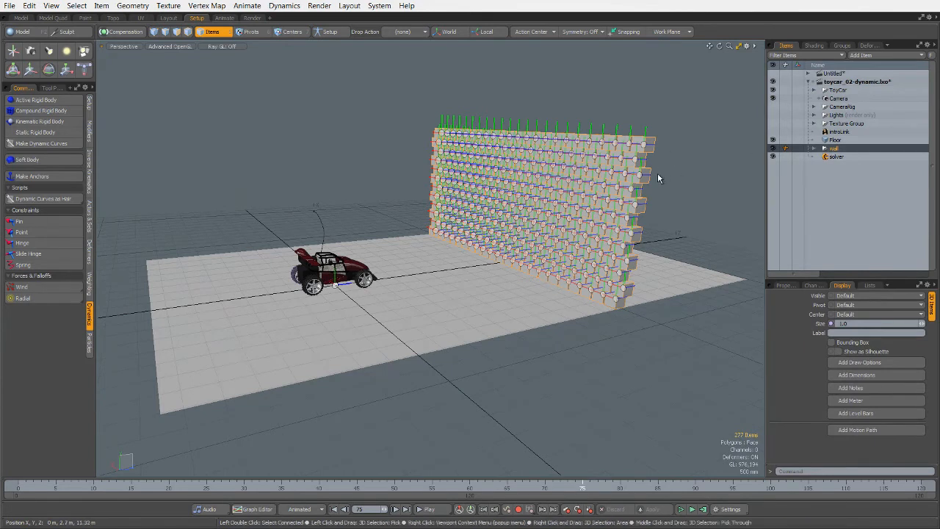
ctrl+click(828, 149)
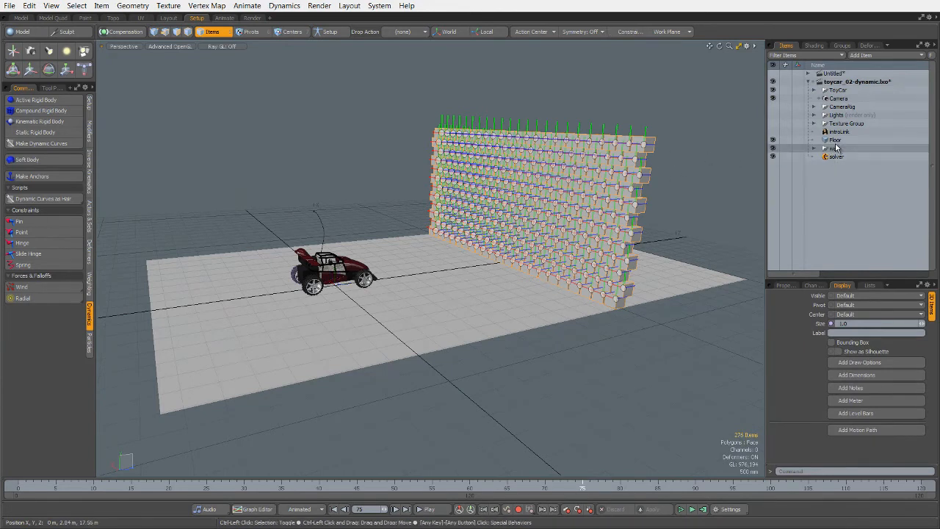
click(815, 149)
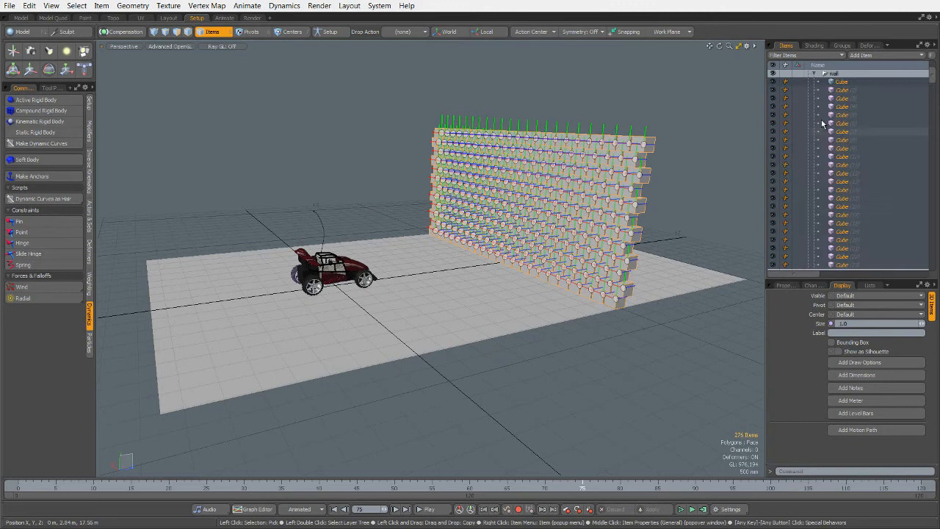
click(815, 74)
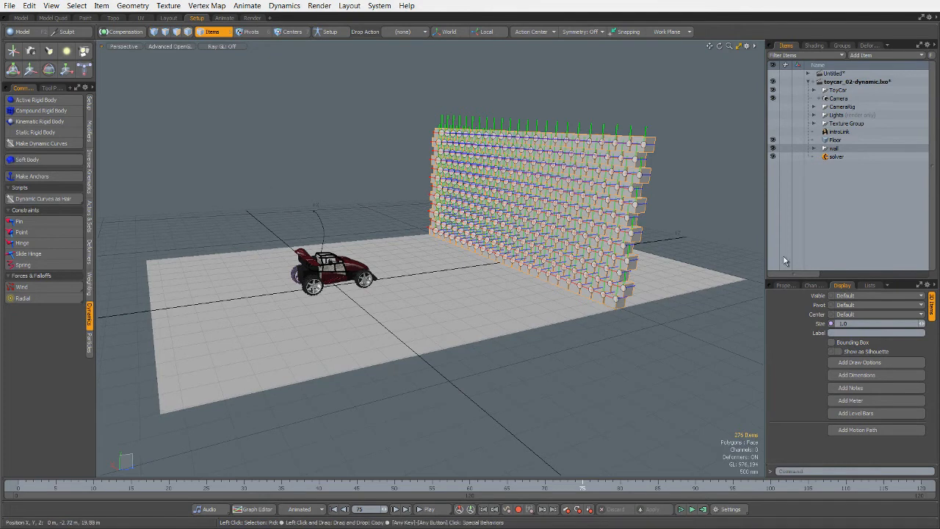
Set the collision shape of the selected bricks to Box in their dynamics properties
click(792, 287)
drag(820, 279, 820, 197)
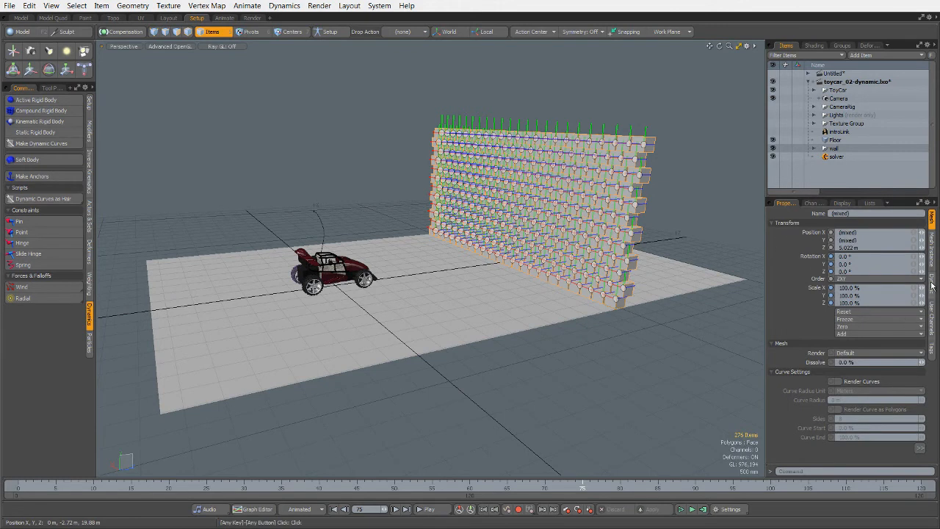
click(933, 285)
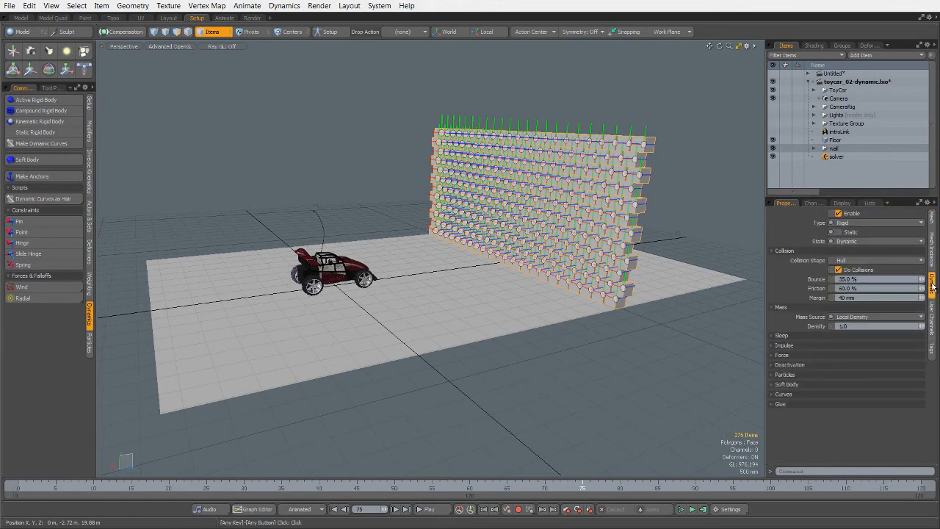
click(874, 262)
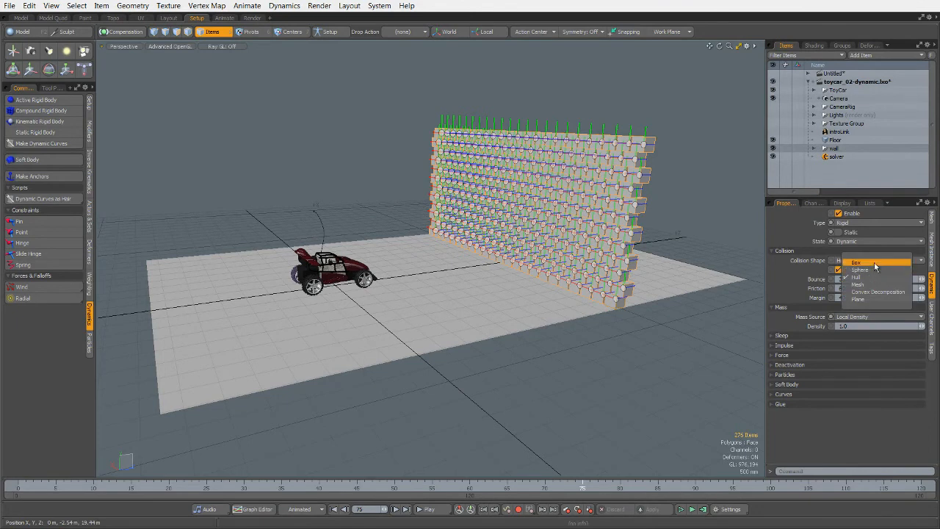
click(878, 272)
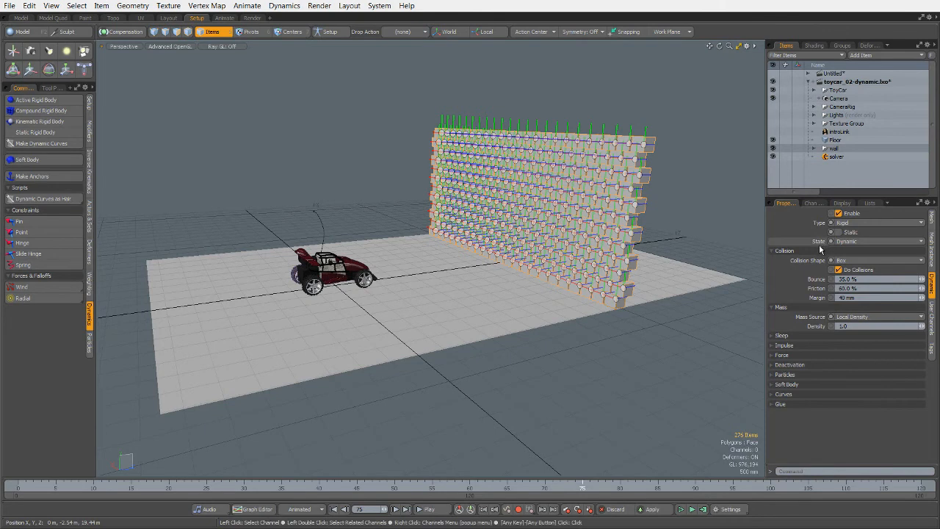
Set the bricks' sleep settings to wake on Velocity with a value of 0.1 and enable Passive, then clear the selection
click(814, 339)
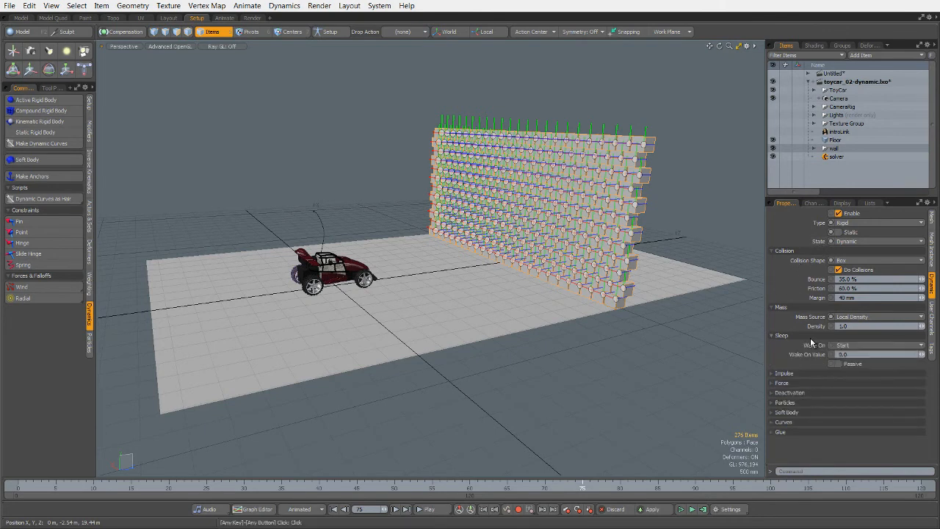
click(852, 347)
click(858, 386)
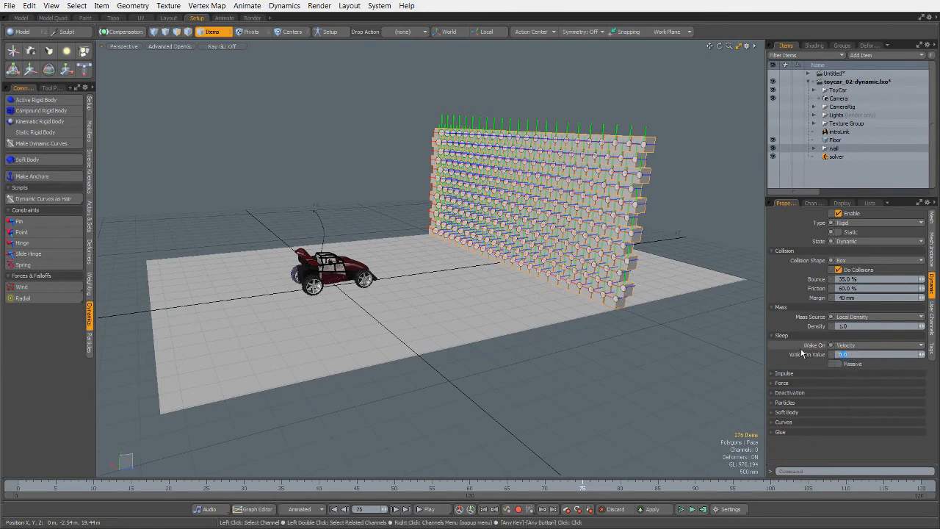
text(.1)
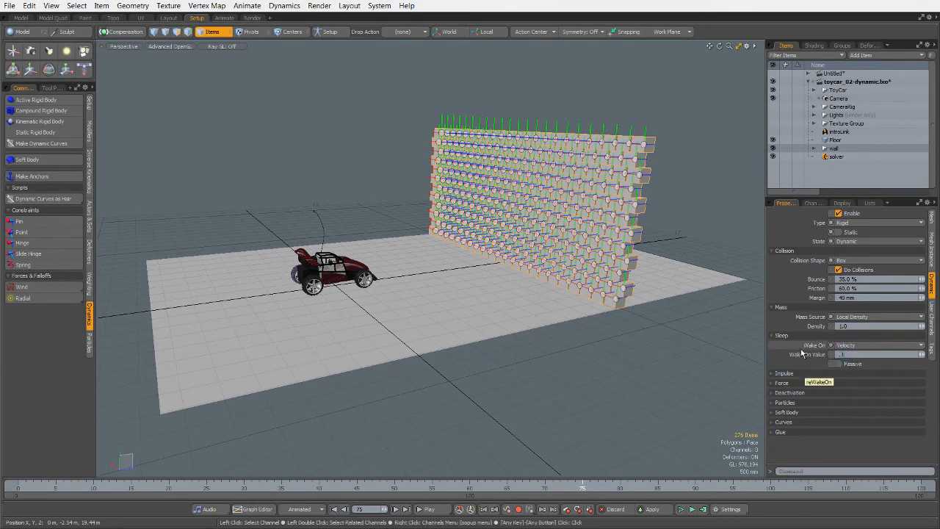
click(855, 368)
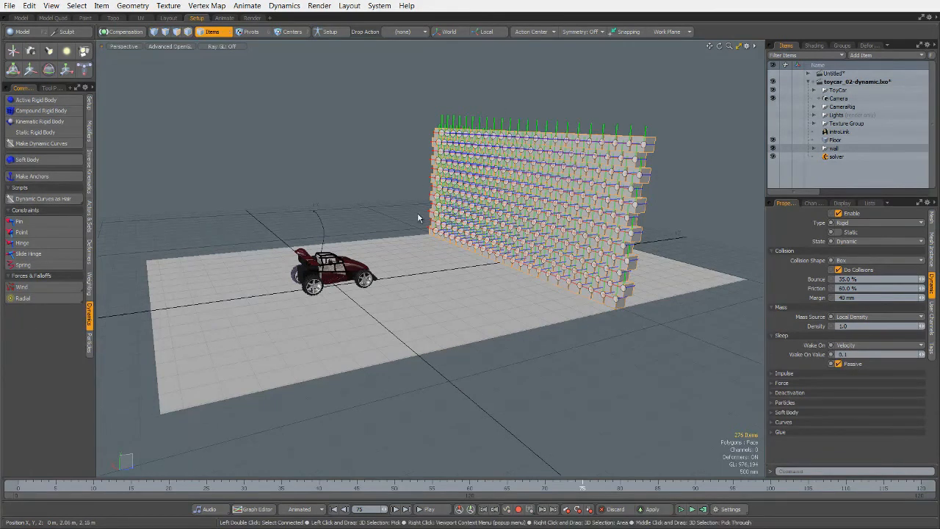
click(680, 191)
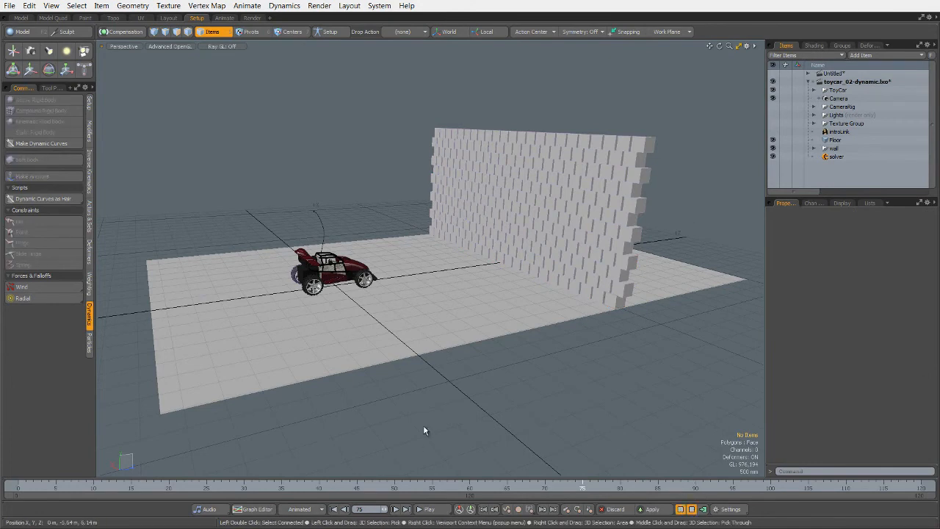
Test the live simulation by moving the toy car through the brick wall, and undo the move
click(356, 283)
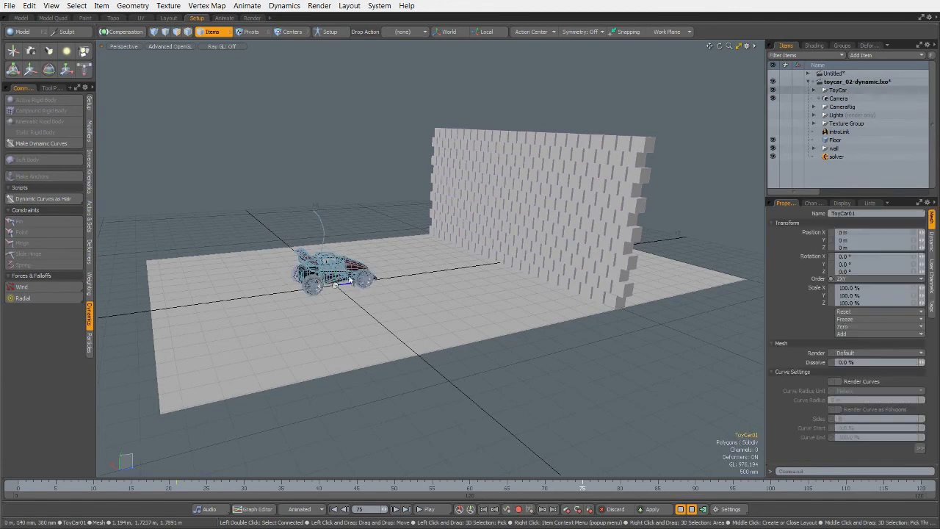
key(w)
drag(346, 274, 563, 267)
scroll(543, 271, down, 3)
alt+shift+drag(557, 303, 599, 293)
key(ctrl+z)
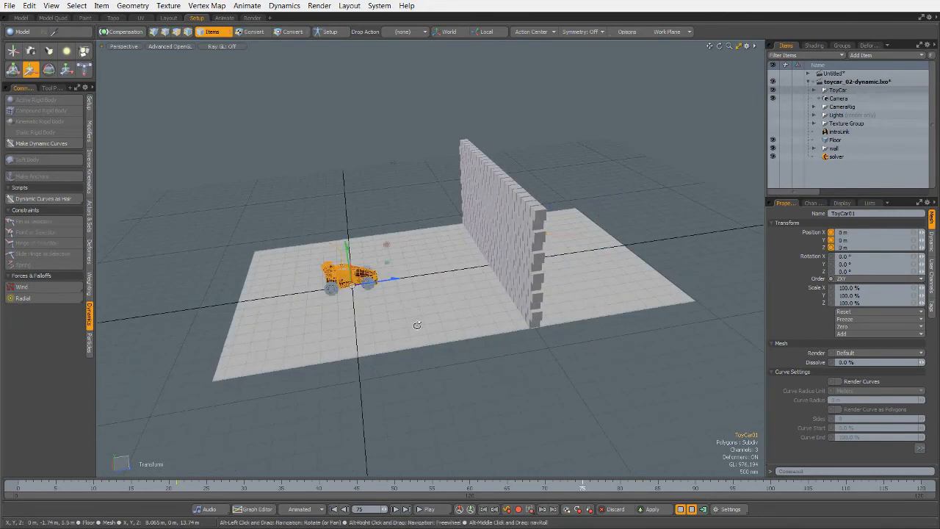
alt+drag(420, 323, 460, 314)
key(space)
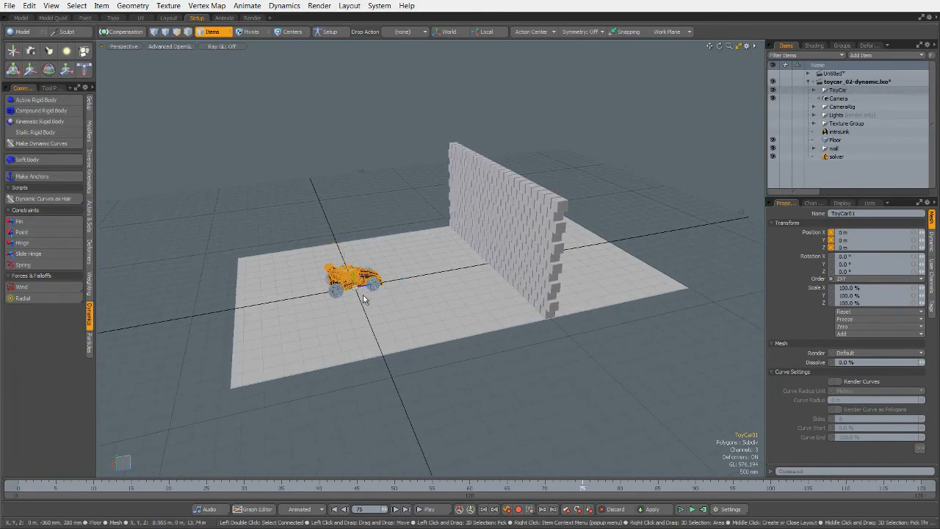
Switch to the Animate layout and show the car and wall in a perspective view
click(225, 17)
key(ctrl+space)
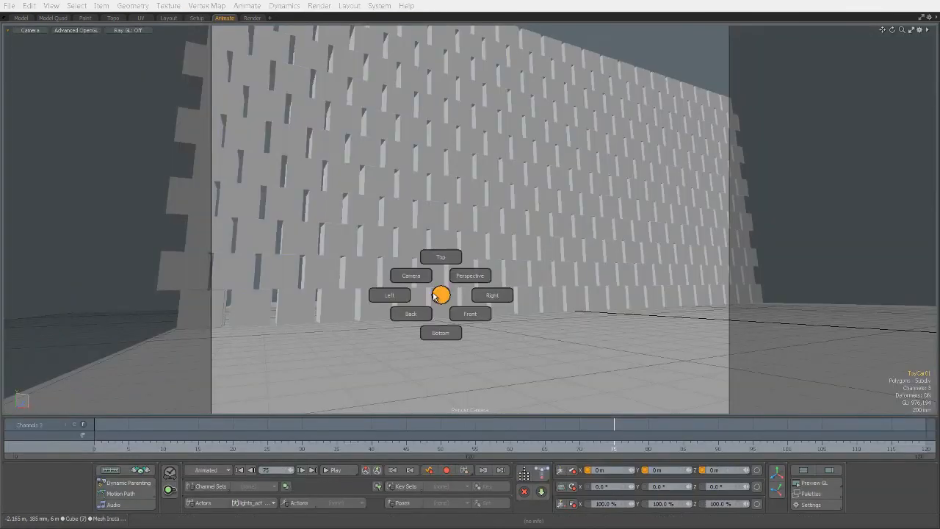
click(512, 251)
alt+drag(361, 218, 537, 275)
ctrl+alt+drag(617, 236, 493, 292)
mouse_move(484, 259)
ctrl+alt+mouse_down()
mouse_move(522, 258)
mouse_move(475, 269)
ctrl+alt+mouse_up()
click(417, 263)
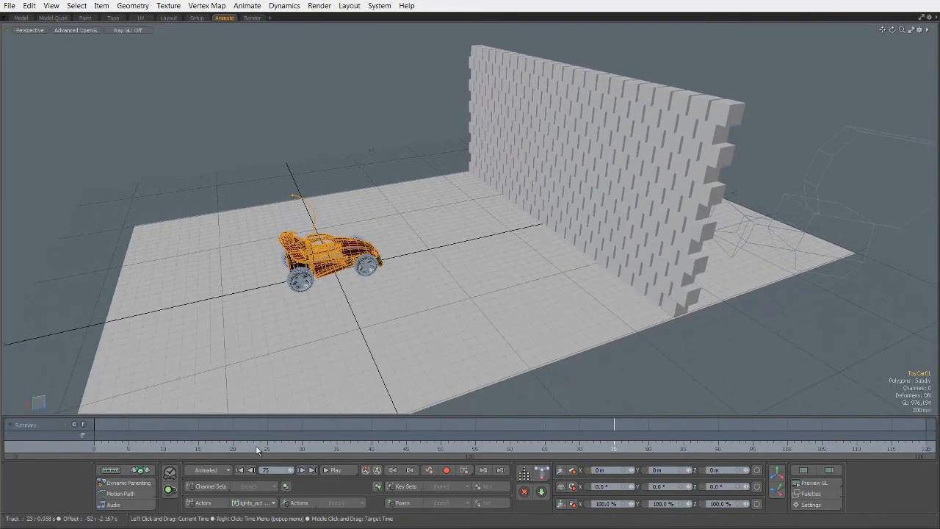
Key the toy car's position at frame 0 and move it through the wall to Z 7.36 m at frame 60
drag(243, 441, 80, 434)
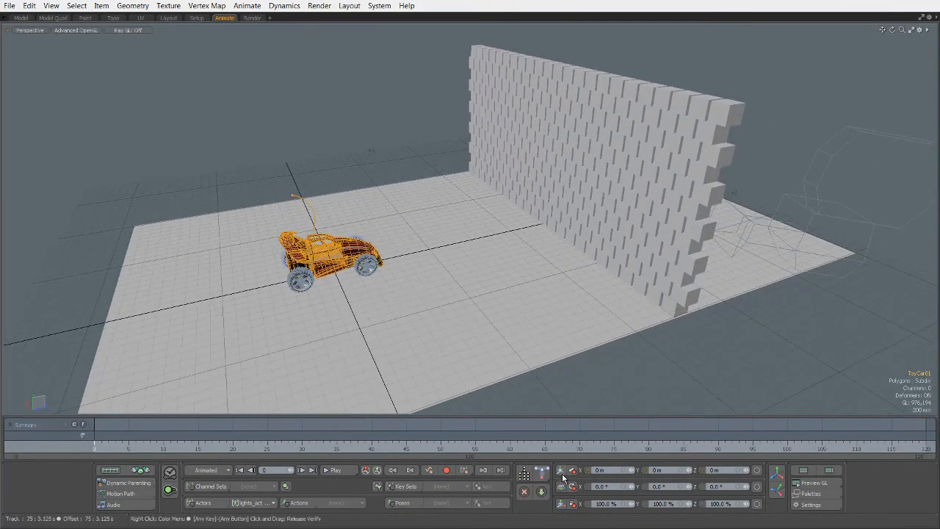
click(573, 474)
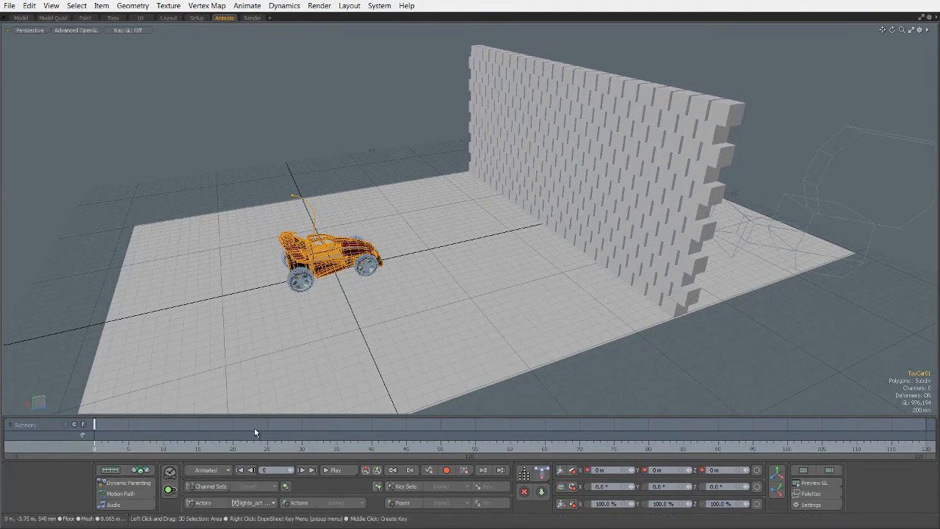
drag(184, 450, 288, 449)
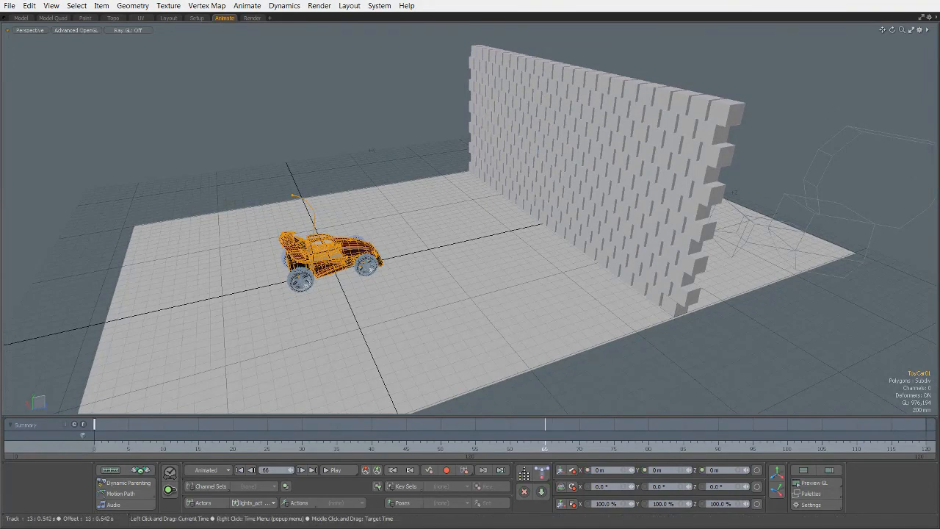
drag(517, 448, 511, 448)
alt+drag(641, 281, 564, 256)
key(w)
drag(421, 206, 679, 292)
key(q)
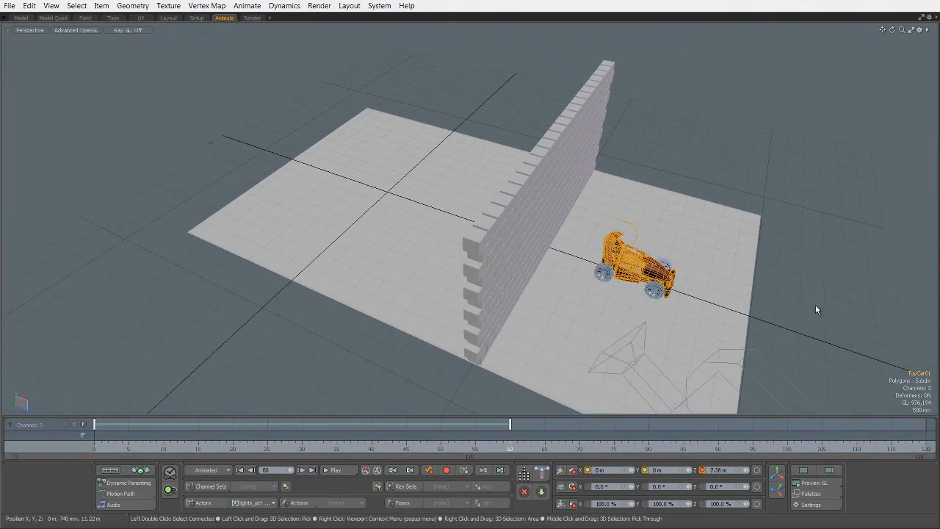
click(833, 318)
Return to frame 0 and compute the dynamics simulation from the Setup layout with the proposed time range
drag(489, 445, 94, 445)
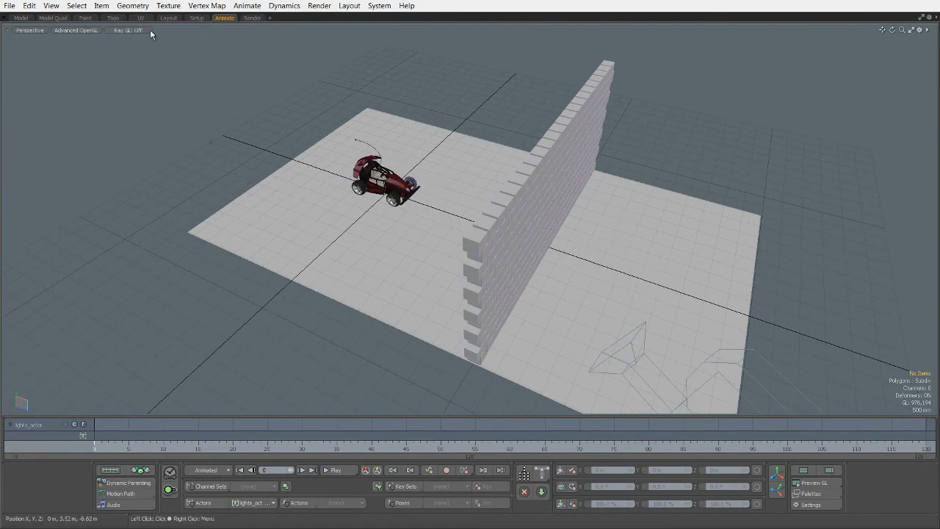
click(196, 17)
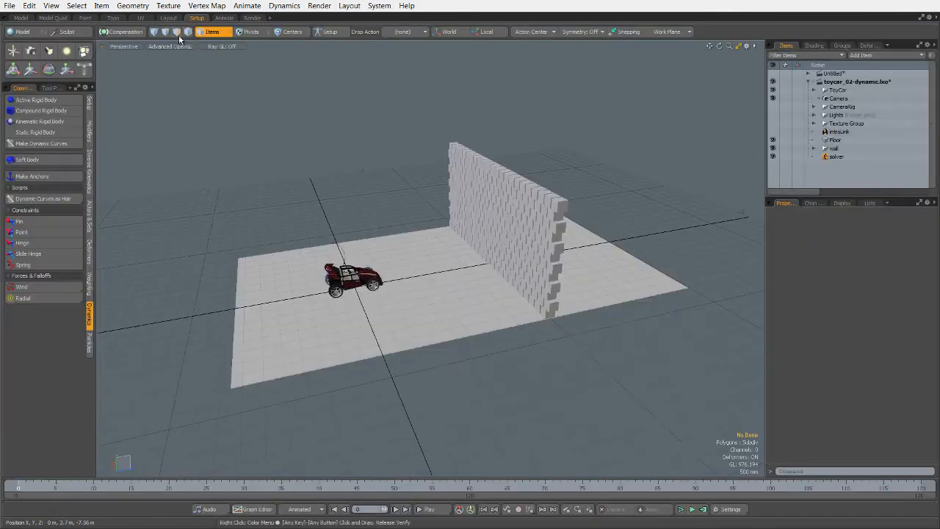
click(703, 509)
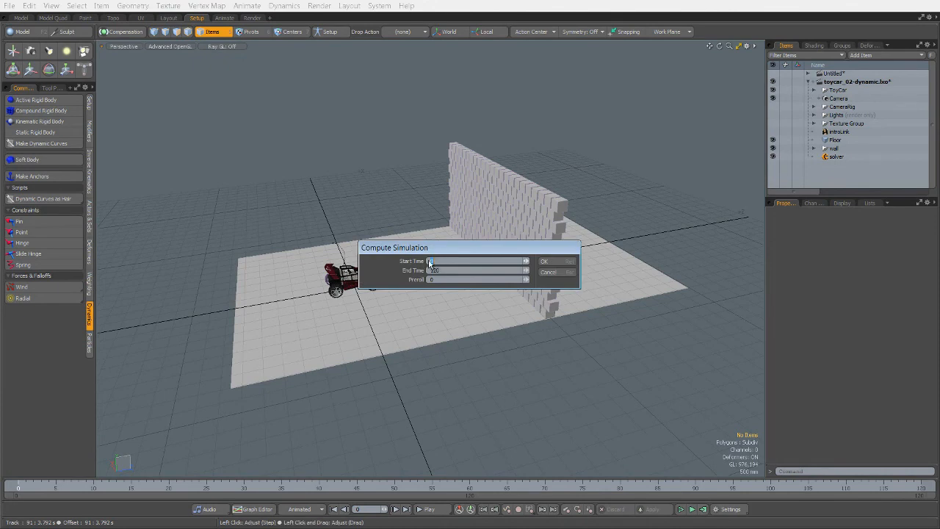
click(547, 262)
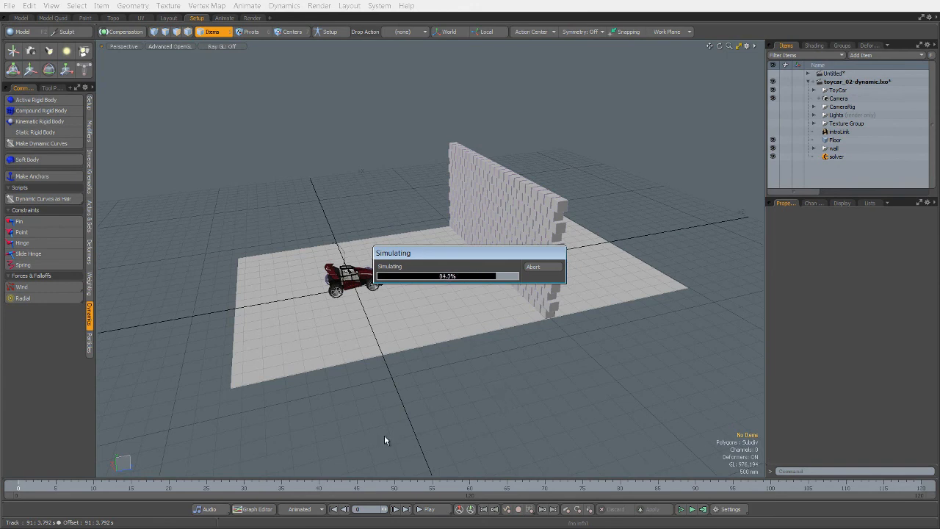
Scrub through the computed simulation to frame 83 and examine the car's collision with the wall from both sides
mouse_move(258, 488)
mouse_down()
mouse_move(473, 488)
mouse_move(161, 487)
mouse_move(352, 488)
mouse_move(242, 487)
mouse_move(305, 488)
mouse_up()
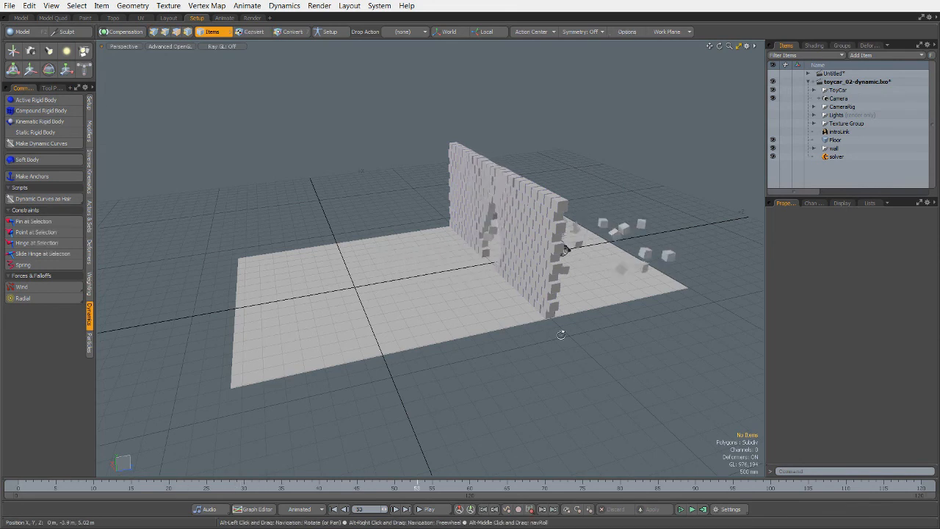
alt+drag(308, 308, 676, 300)
scroll(507, 252, up, 5)
alt+drag(359, 296, 706, 298)
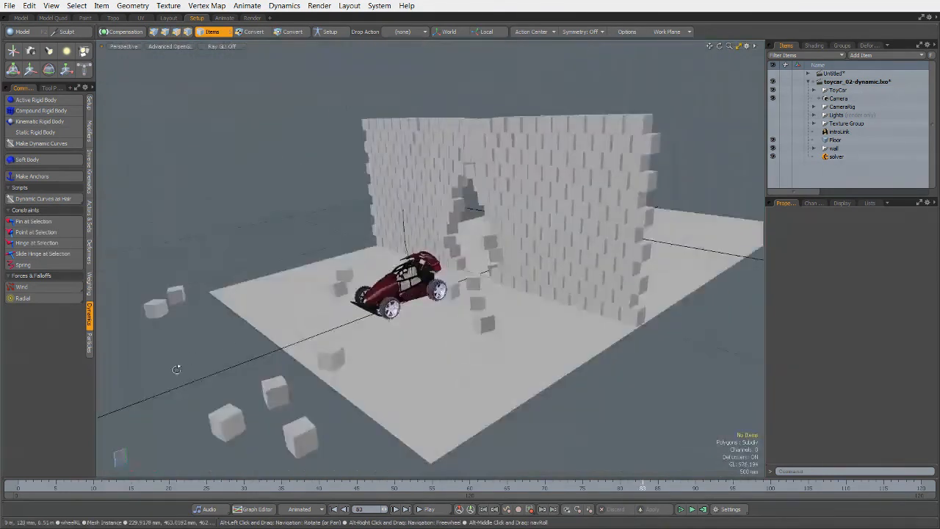
alt+drag(177, 365, 513, 321)
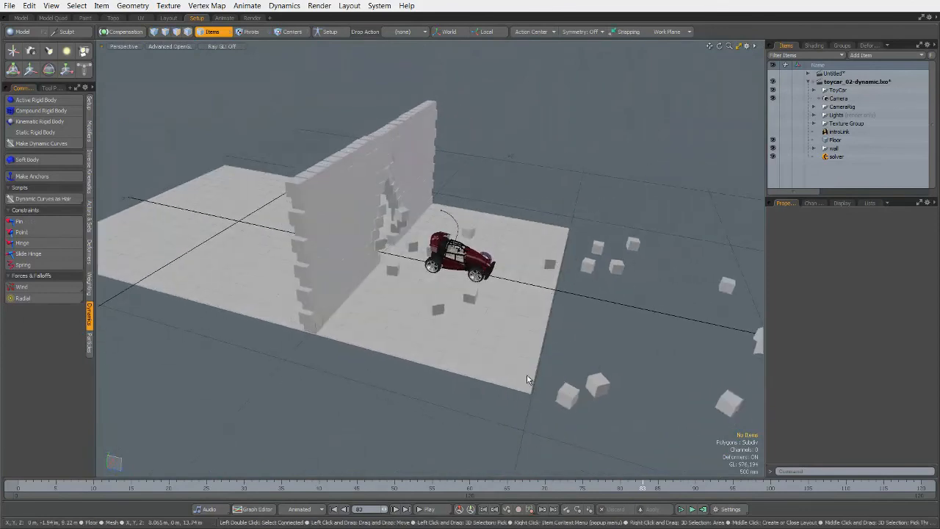